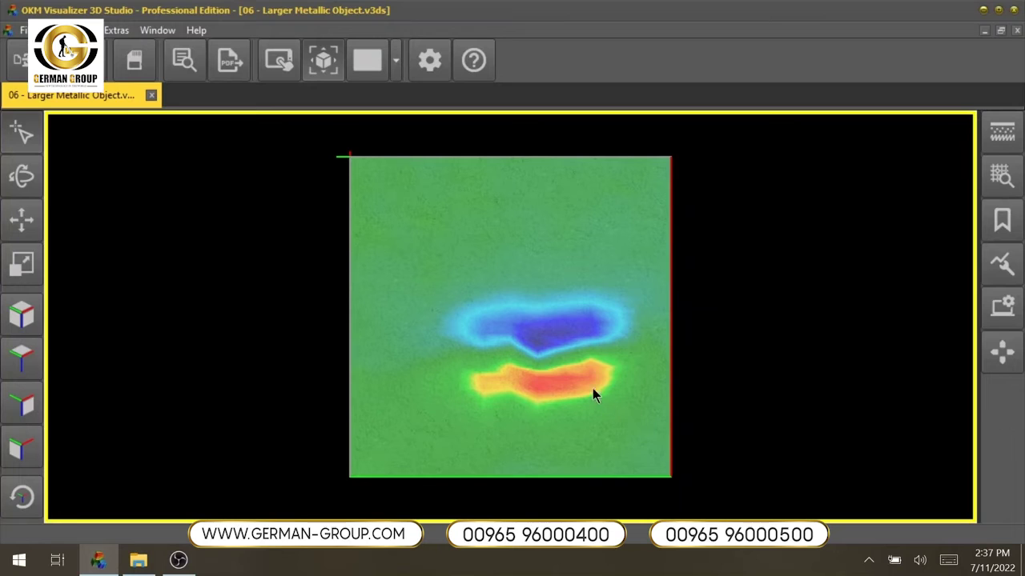
Step: Place the crosshairs on the red anomaly of the larger metallic object scan and trace across its extent point by point
{"action": "left_click", "coordinate": [587, 381]}
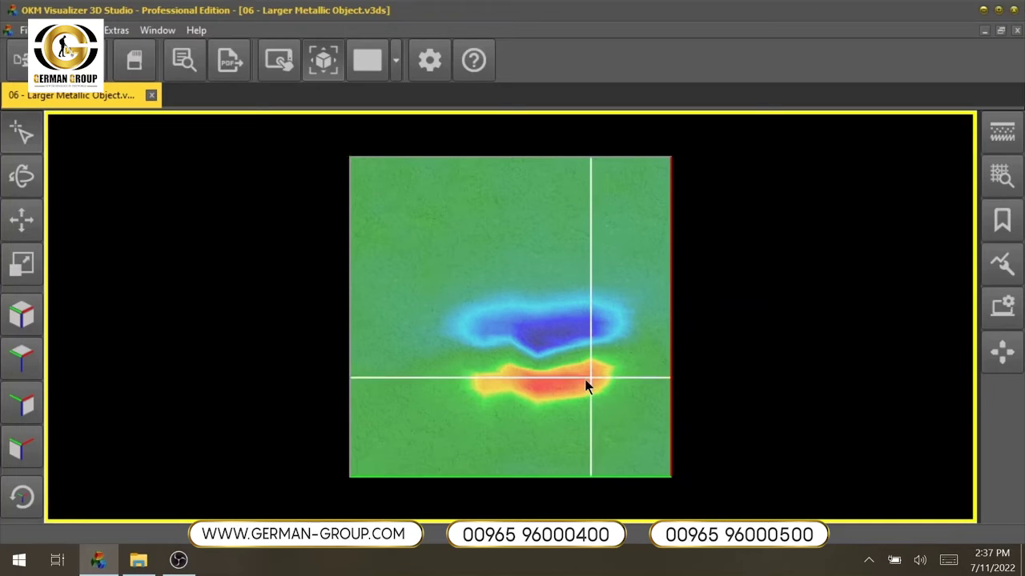
{"action": "key", "text": "Left"}
{"action": "key", "text": "Left"}
{"action": "key", "text": "Left"}
{"action": "key", "text": "Left"}
{"action": "key", "text": "Down"}
{"action": "key", "text": "Right"}
{"action": "key", "text": "Right"}
{"action": "key", "text": "Right"}
{"action": "key", "text": "Right"}
{"action": "key", "text": "Right"}
{"action": "key", "text": "Up"}
{"action": "key", "text": "Up"}
{"action": "key", "text": "Left"}
{"action": "key", "text": "Left"}
{"action": "key", "text": "Left"}
{"action": "key", "text": "Left"}
{"action": "key", "text": "Left"}
Step: Move the crosshairs up from the red anomaly to the blue one and step across it toward its far end
{"action": "key", "text": "Up"}
{"action": "key", "text": "Up"}
{"action": "key", "text": "Up"}
{"action": "key", "text": "Up"}
{"action": "key", "text": "Right"}
{"action": "key", "text": "Right"}
{"action": "key", "text": "Right"}
{"action": "key", "text": "Right"}
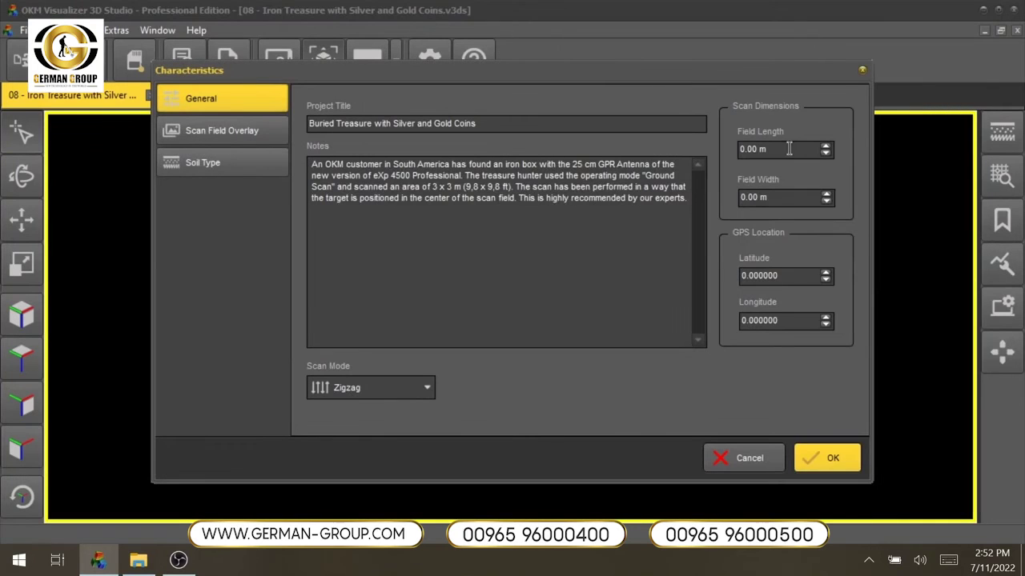
Step: Set the scan's field length and field width to 3 m each and apply the project characteristics
{"action": "left_click_drag", "start_coordinate": [790, 149], "coordinate": [650, 148]}
{"action": "type", "text": "3"}
{"action": "key", "text": "Tab"}
{"action": "type", "text": "3"}
{"action": "key", "text": "Tab"}
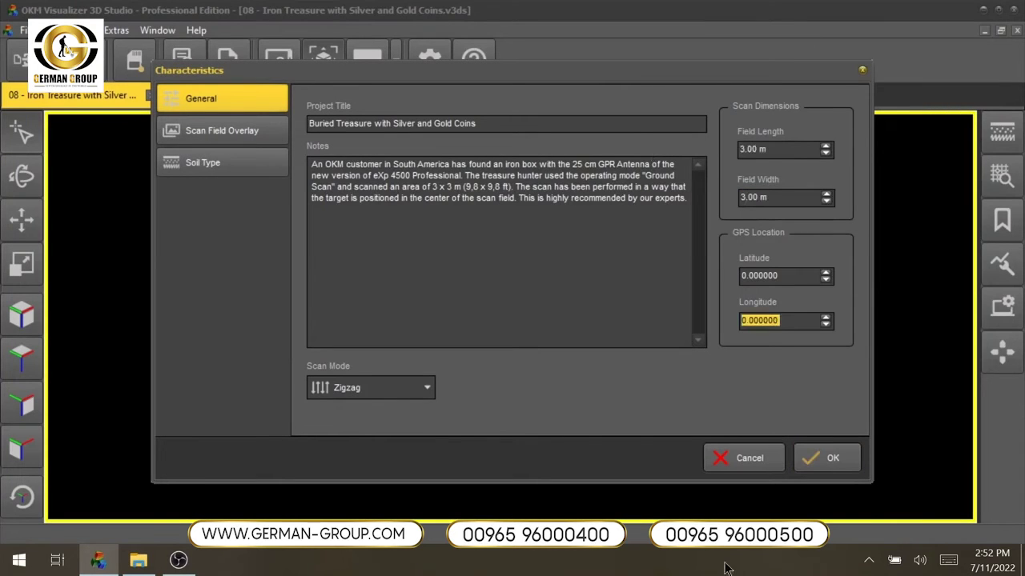
{"action": "left_click", "coordinate": [814, 465]}
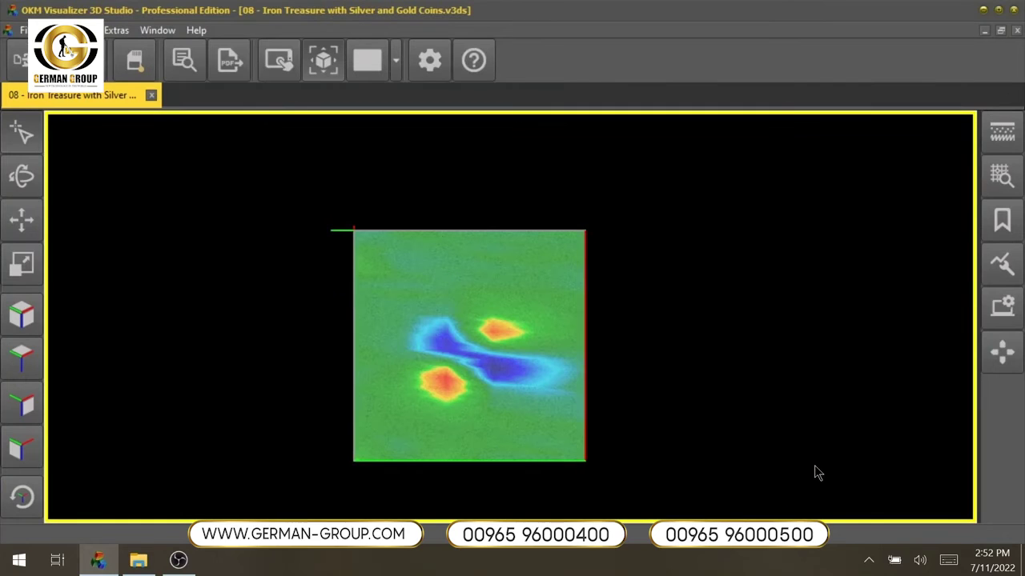
Step: Browse the standard soil types and assign Clay to the iron treasure scan
{"action": "left_click", "coordinate": [1002, 133]}
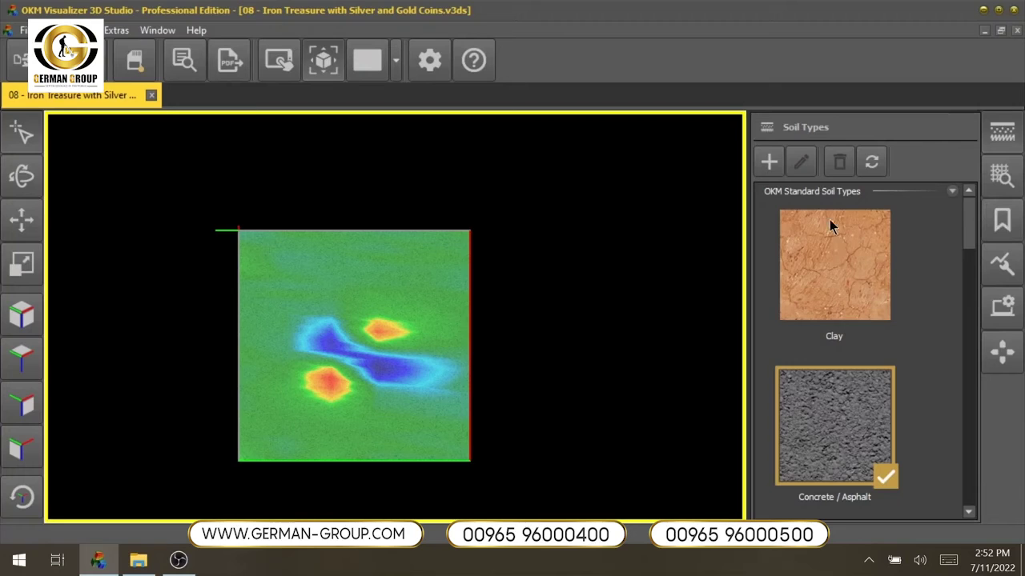
{"action": "scroll", "coordinate": [845, 320], "scroll_direction": "down", "scroll_amount": 5}
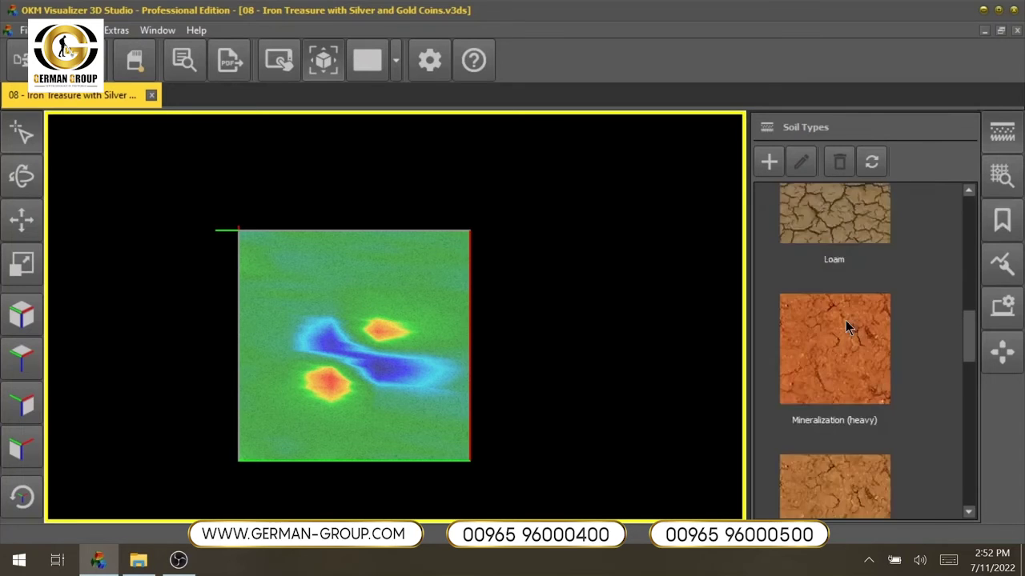
{"action": "scroll", "coordinate": [849, 327], "scroll_direction": "up", "scroll_amount": 5}
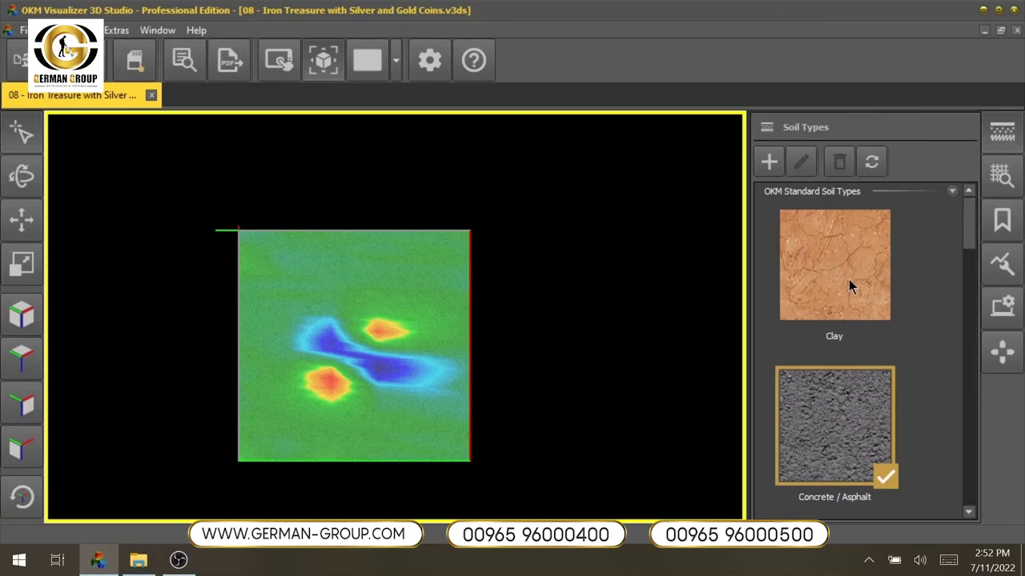
{"action": "left_click", "coordinate": [850, 286]}
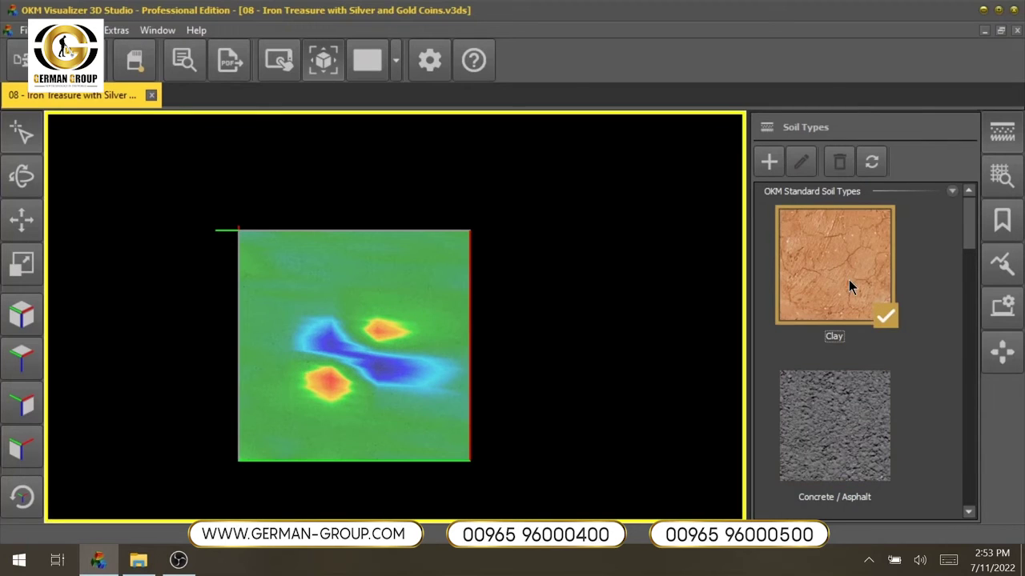
Step: Show the scan information and place the crosshairs on the lower red anomaly to read its position and depth
{"action": "left_click", "coordinate": [994, 188]}
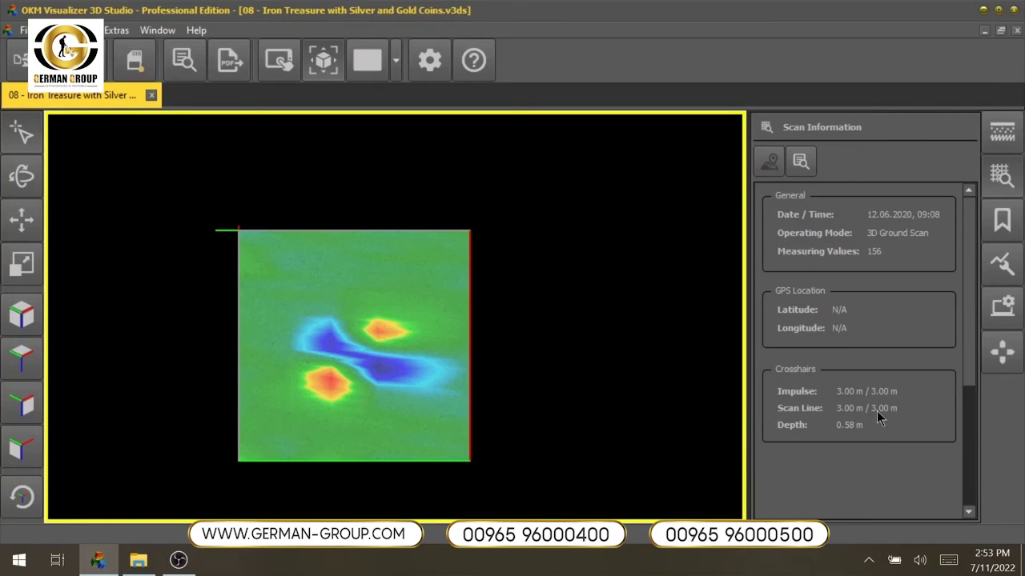
{"action": "left_click", "coordinate": [333, 386]}
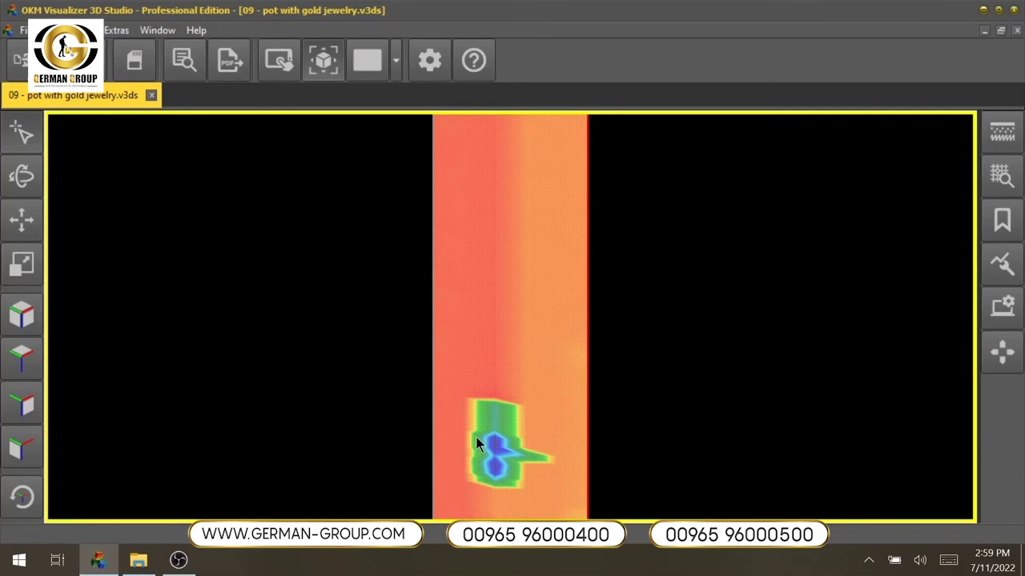
Step: Place the crosshairs on the lower blue spot of the pot with gold jewelry scan and step up and back down through the anomaly
{"action": "left_click", "coordinate": [495, 474]}
{"action": "key", "text": "Up"}
{"action": "key", "text": "Up"}
{"action": "key", "text": "Up"}
{"action": "key", "text": "Up"}
{"action": "key", "text": "Down"}
{"action": "key", "text": "Down"}
{"action": "key", "text": "Down"}
{"action": "key", "text": "Down"}
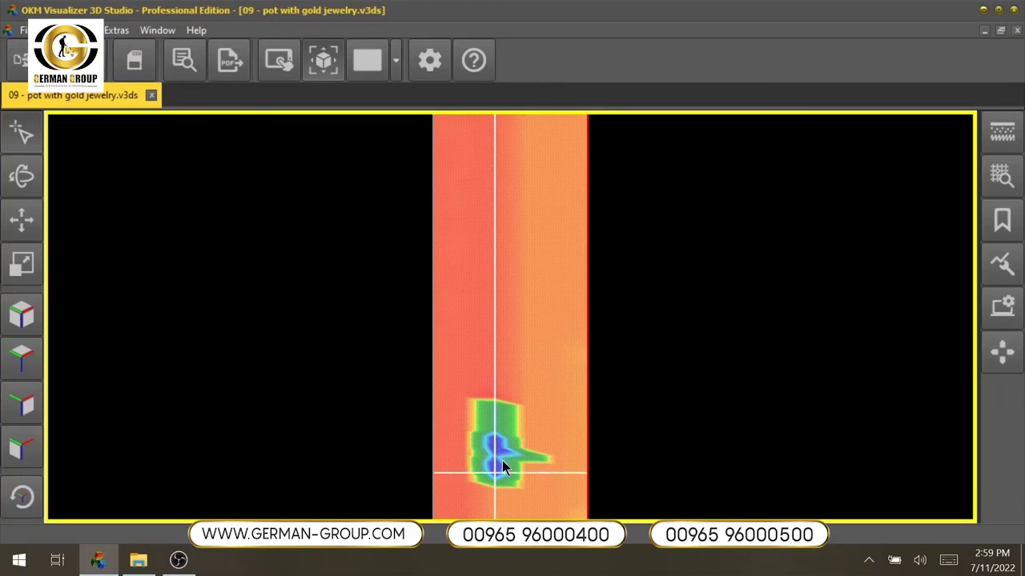